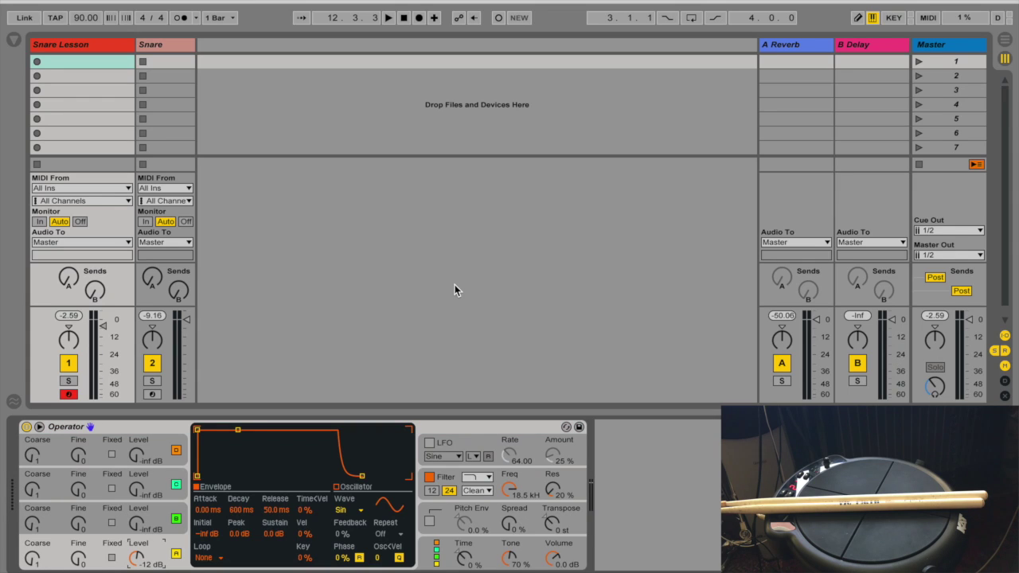
Step: Choose the algorithm that chains D into C into B with A separate, and switch off oscillators A, C and D
{"action": "left_click", "coordinate": [443, 551]}
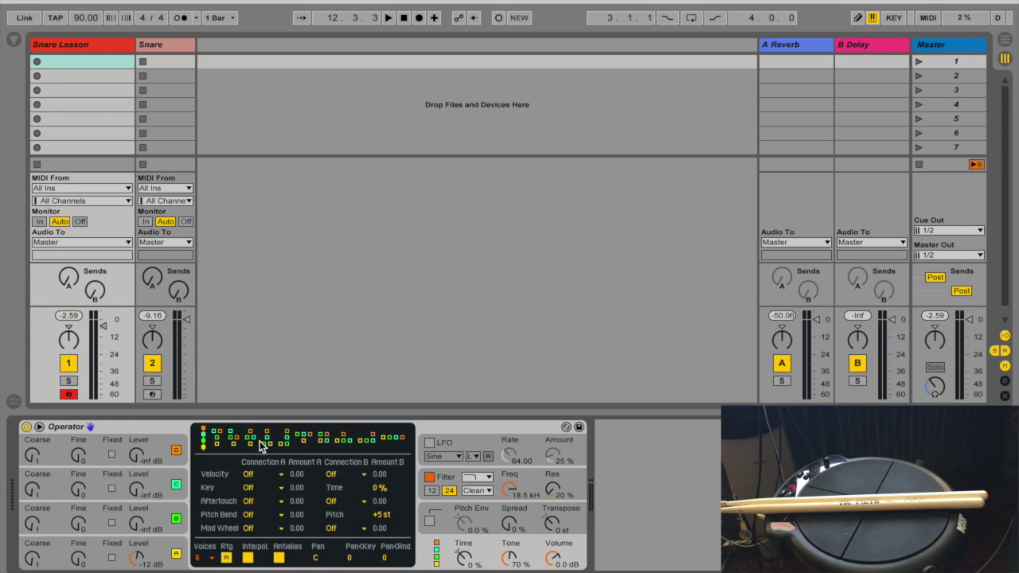
{"action": "left_click", "coordinate": [287, 440]}
{"action": "left_click", "coordinate": [168, 516]}
{"action": "left_click", "coordinate": [176, 485]}
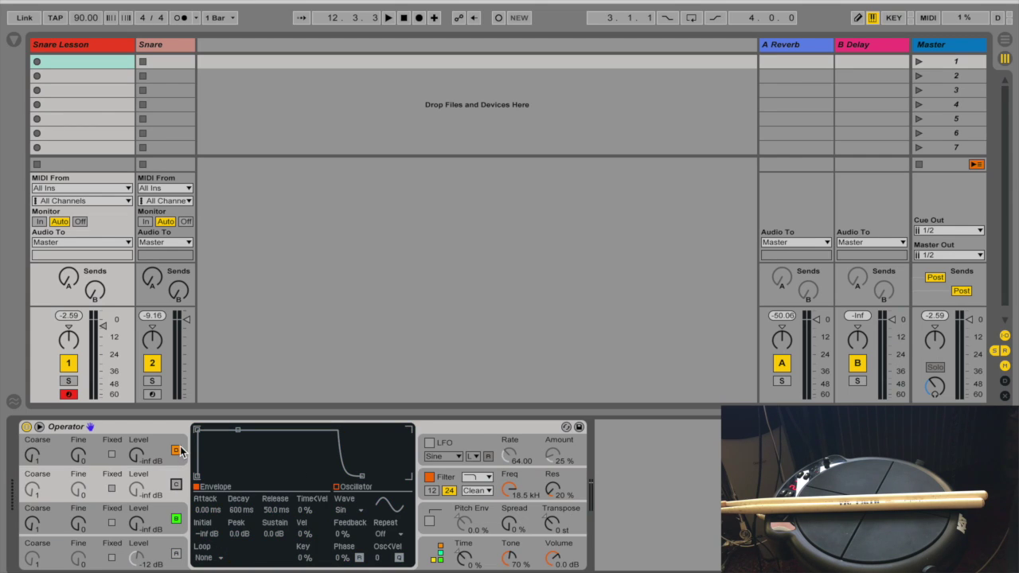
{"action": "left_click", "coordinate": [180, 450]}
Step: Give oscillator B a fixed frequency of 150 Hz and set its level to -12 dB
{"action": "left_click", "coordinate": [169, 512]}
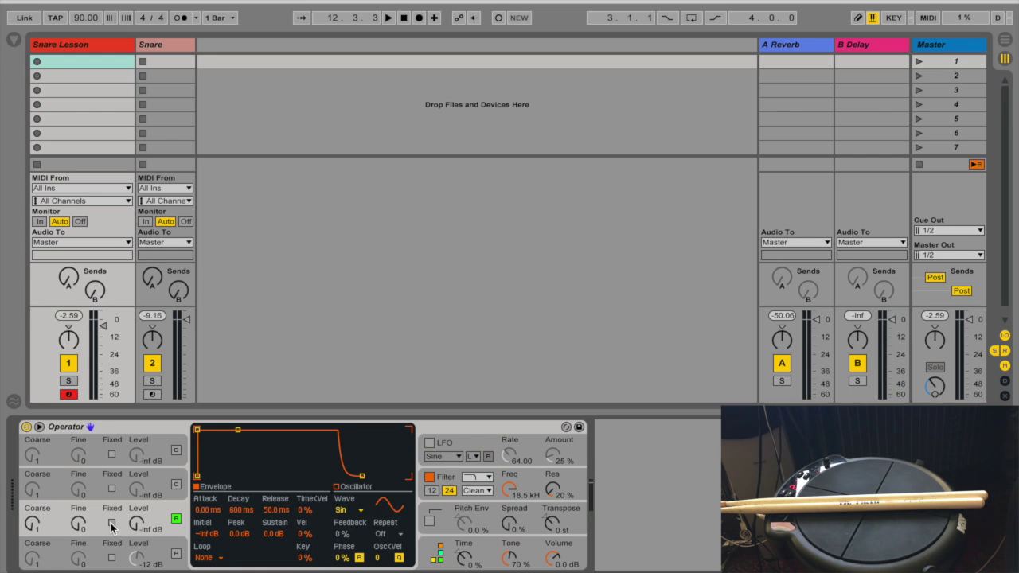
{"action": "left_click", "coordinate": [112, 523]}
{"action": "left_click_drag", "start_coordinate": [154, 544], "coordinate": [154, 535]}
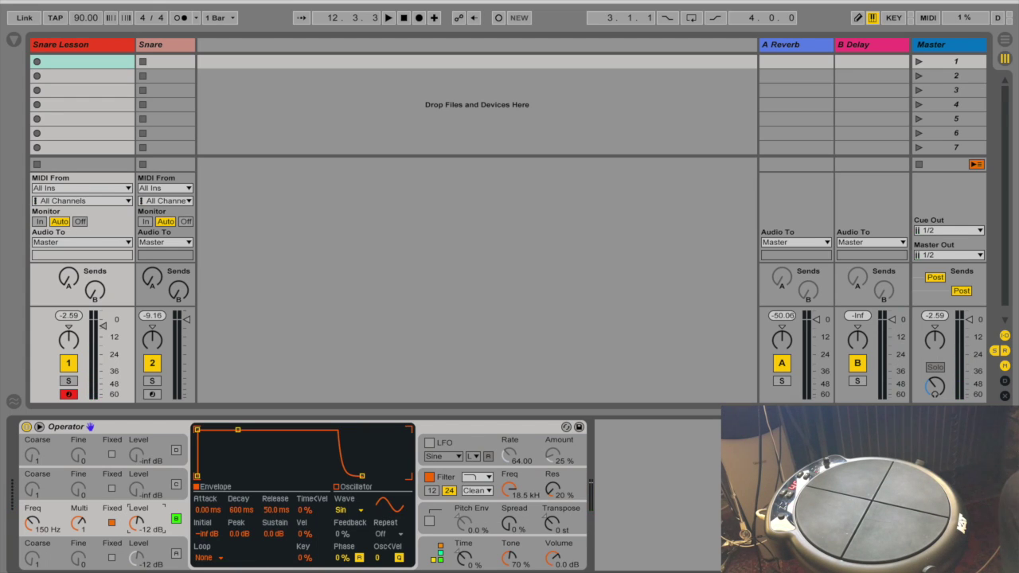
Step: Set oscillator B's envelope release to 200 ms and its velocity sensitivity to 70%
{"action": "left_click", "coordinate": [269, 510]}
{"action": "type", "text": "200"}
{"action": "key", "text": "Return"}
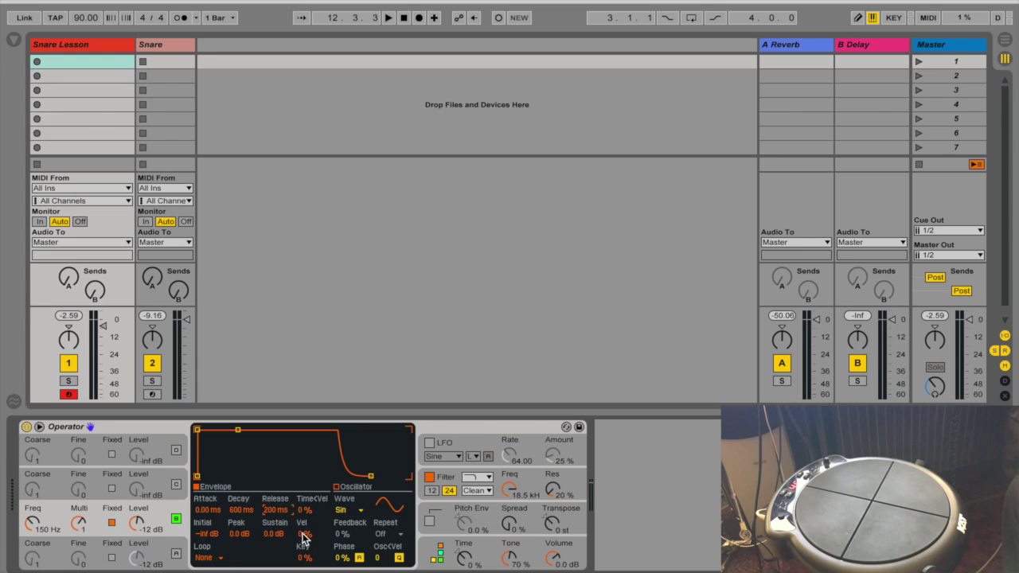
{"action": "type", "text": "-70"}
{"action": "key", "text": "Return"}
{"action": "left_click", "coordinate": [164, 523]}
Step: Route Velocity's Connection A to Time with an amount of 40
{"action": "left_click", "coordinate": [488, 552]}
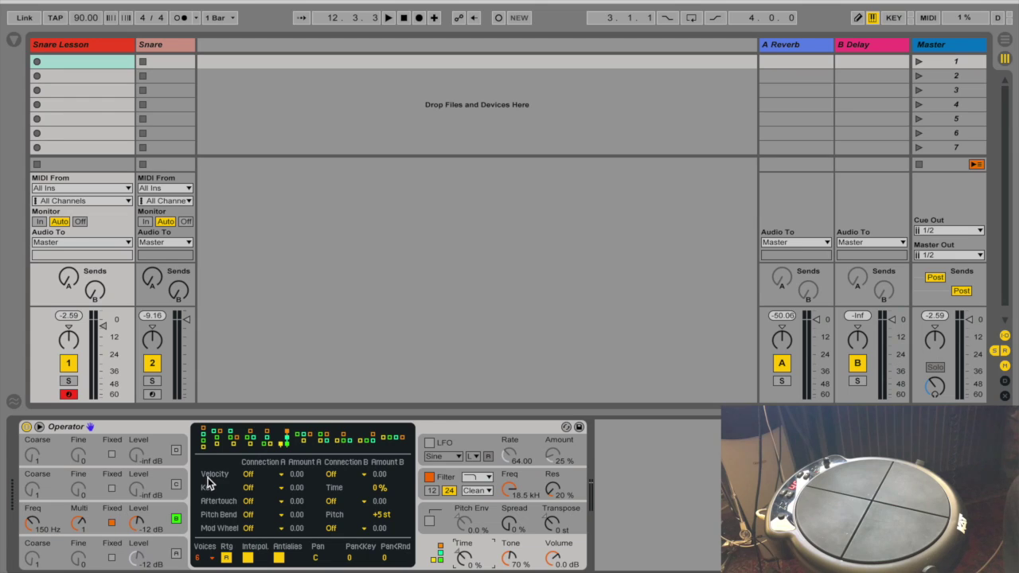
{"action": "left_click", "coordinate": [256, 475]}
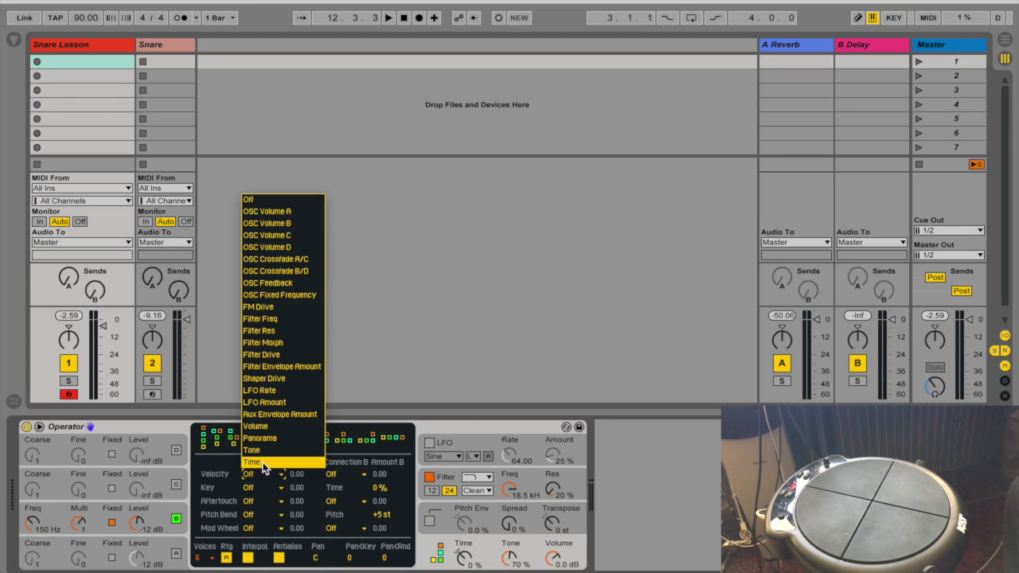
{"action": "left_click", "coordinate": [264, 465]}
{"action": "left_click", "coordinate": [295, 475]}
{"action": "left_click_drag", "start_coordinate": [296, 476], "coordinate": [295, 446]}
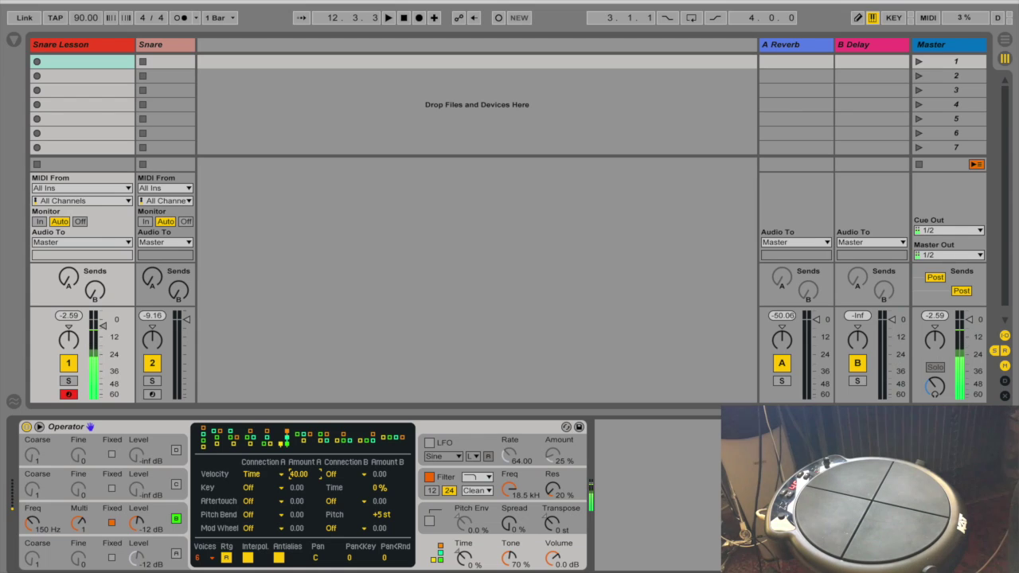
Step: Enable Operator's pitch envelope and set its amount to 100%
{"action": "left_click", "coordinate": [486, 532]}
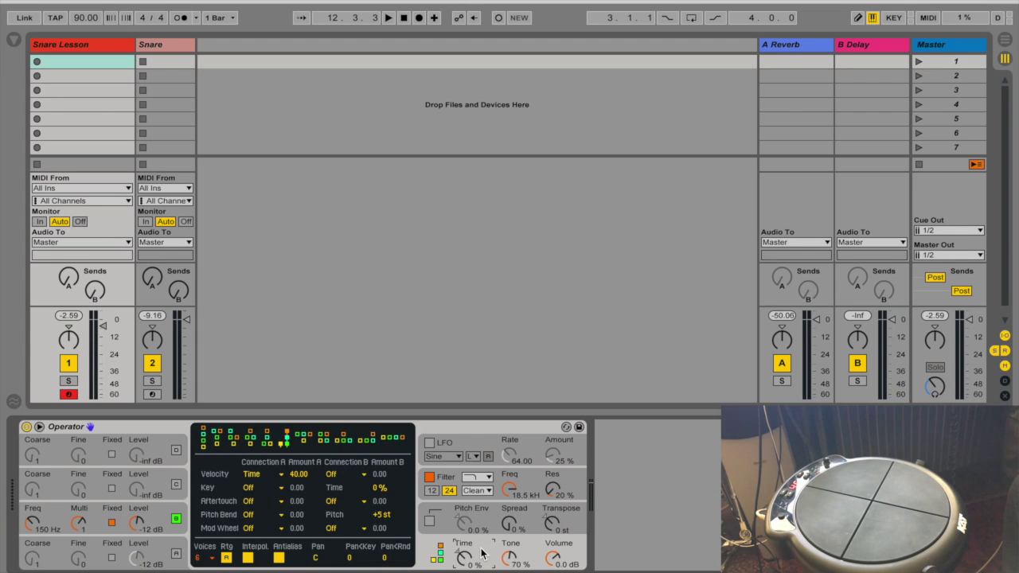
{"action": "left_click", "coordinate": [484, 554]}
{"action": "left_click", "coordinate": [488, 519]}
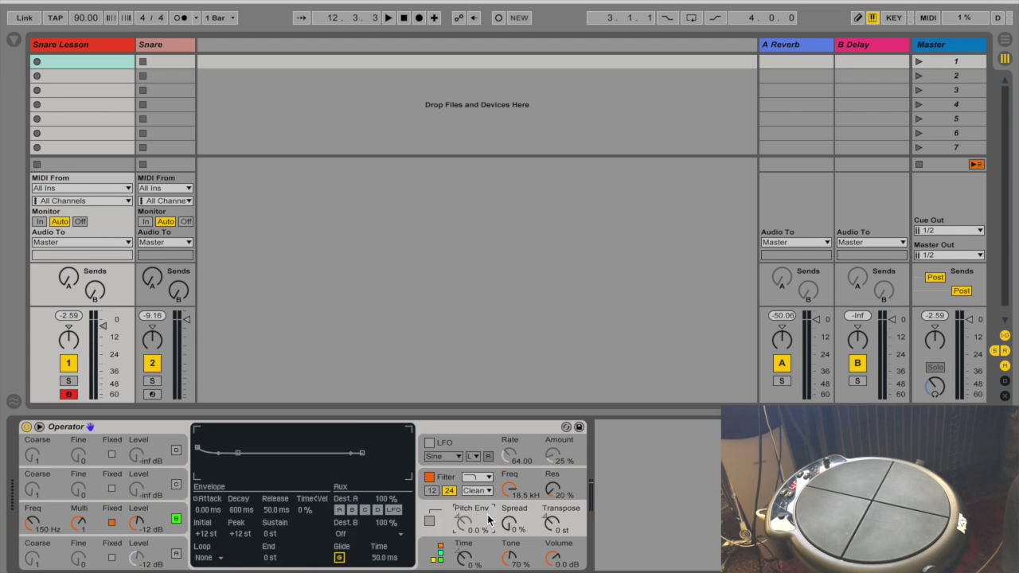
{"action": "left_click", "coordinate": [430, 520]}
{"action": "left_click_drag", "start_coordinate": [473, 529], "coordinate": [473, 462]}
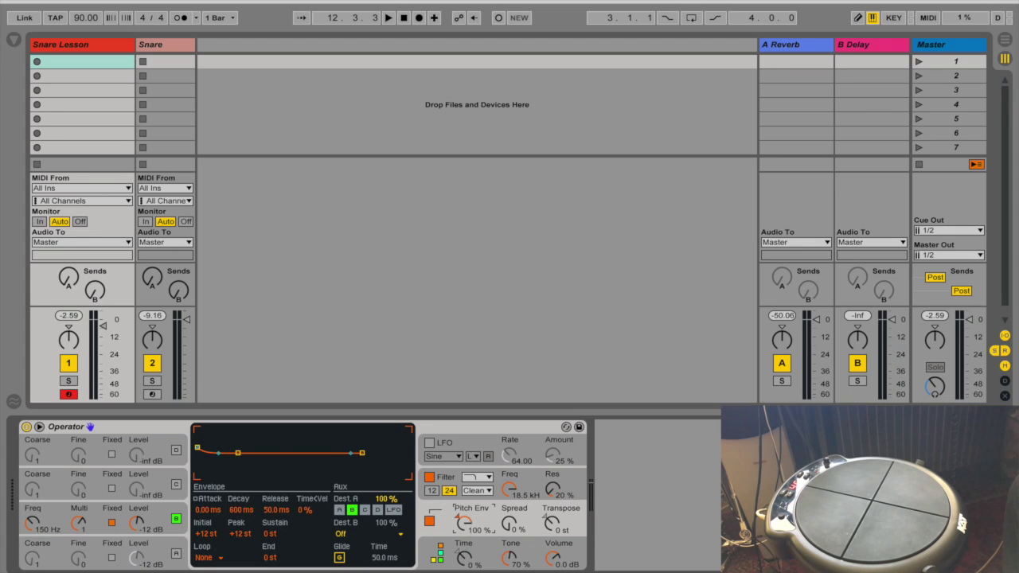
Step: Toggle oscillators A, C and D as pitch envelope destinations and shorten the pitch envelope's decay to about 10 ms
{"action": "left_click", "coordinate": [341, 511]}
{"action": "left_click", "coordinate": [366, 511]}
{"action": "left_click", "coordinate": [380, 511]}
{"action": "left_click", "coordinate": [215, 510]}
{"action": "left_click_drag", "start_coordinate": [237, 515], "coordinate": [236, 572]}
Step: Switch off the filter and copy oscillator B's settings to oscillator C
{"action": "left_click", "coordinate": [429, 477]}
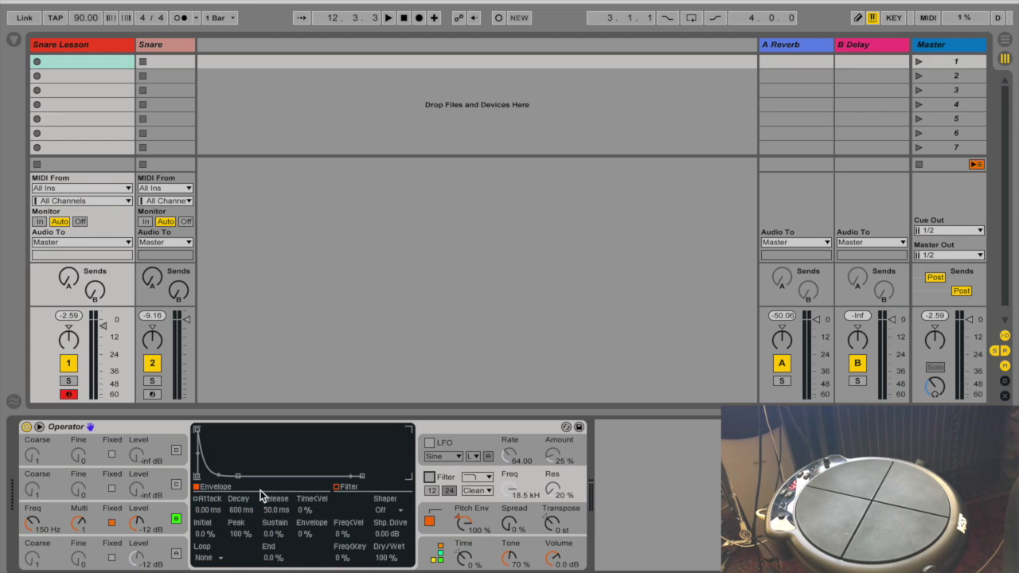
{"action": "left_click", "coordinate": [165, 484]}
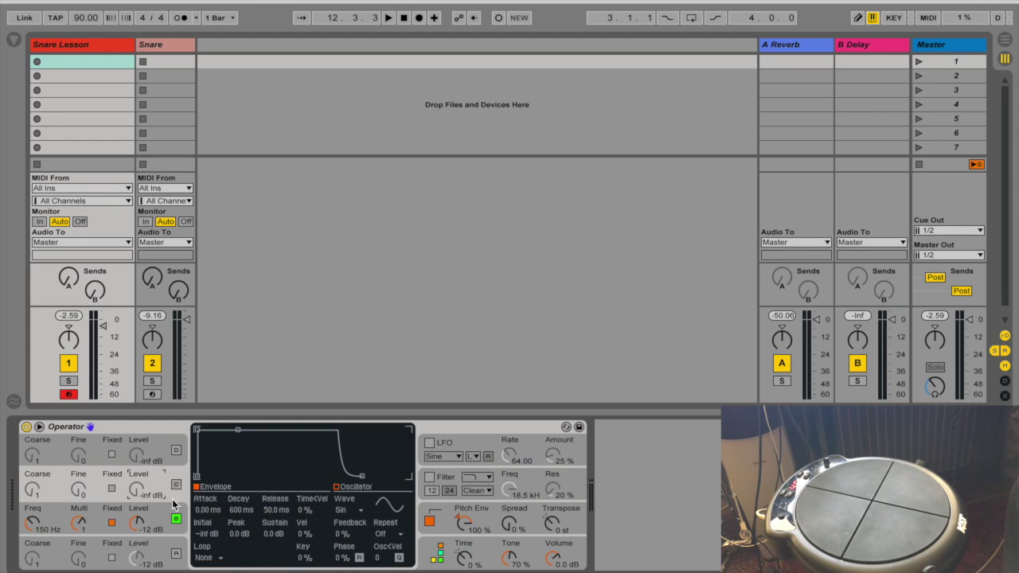
{"action": "right_click", "coordinate": [176, 477]}
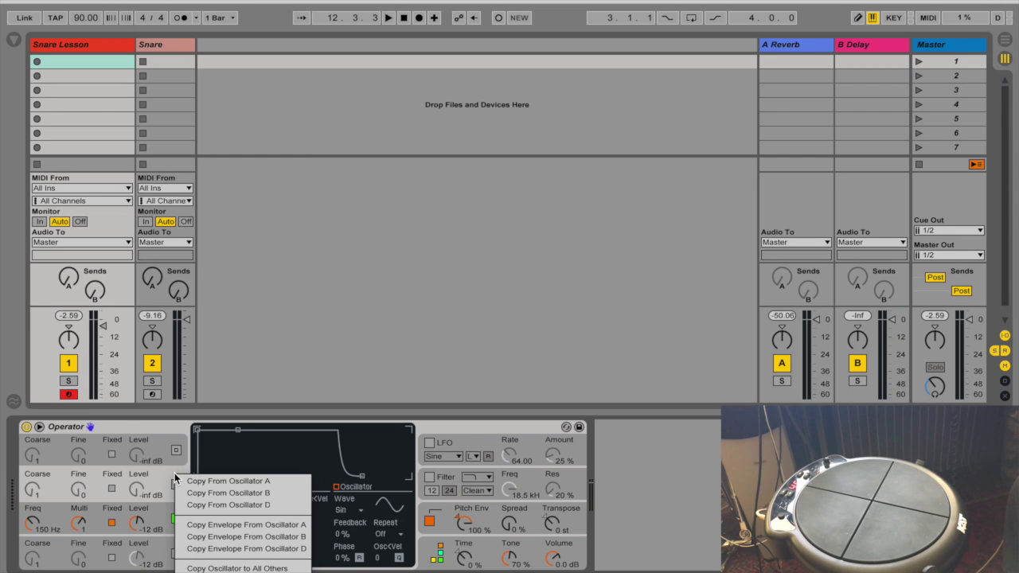
{"action": "left_click", "coordinate": [229, 493]}
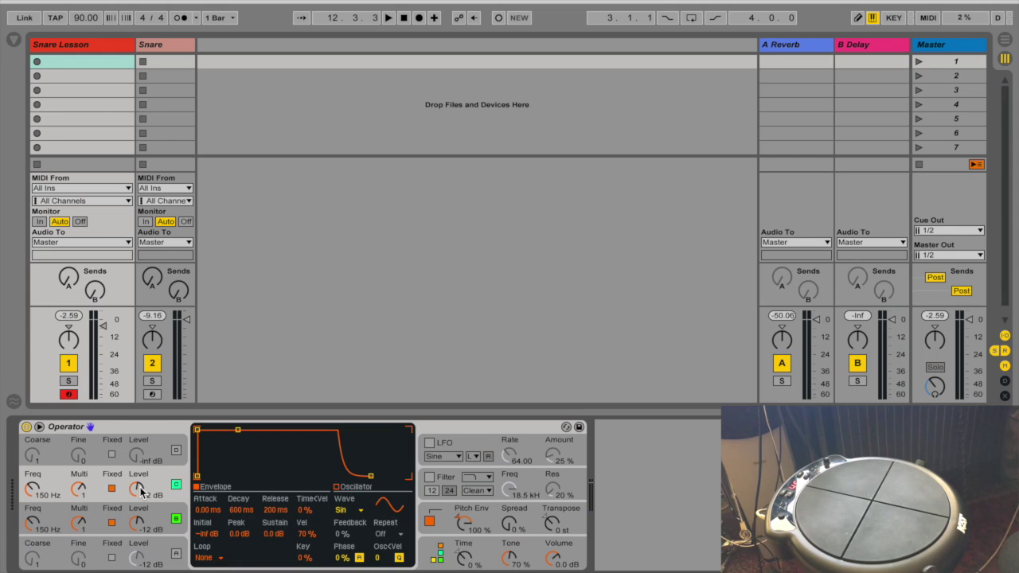
Step: Set oscillator C's envelope release to 70 ms and its level to -30 dB
{"action": "left_click", "coordinate": [274, 513]}
{"action": "type", "text": "1"}
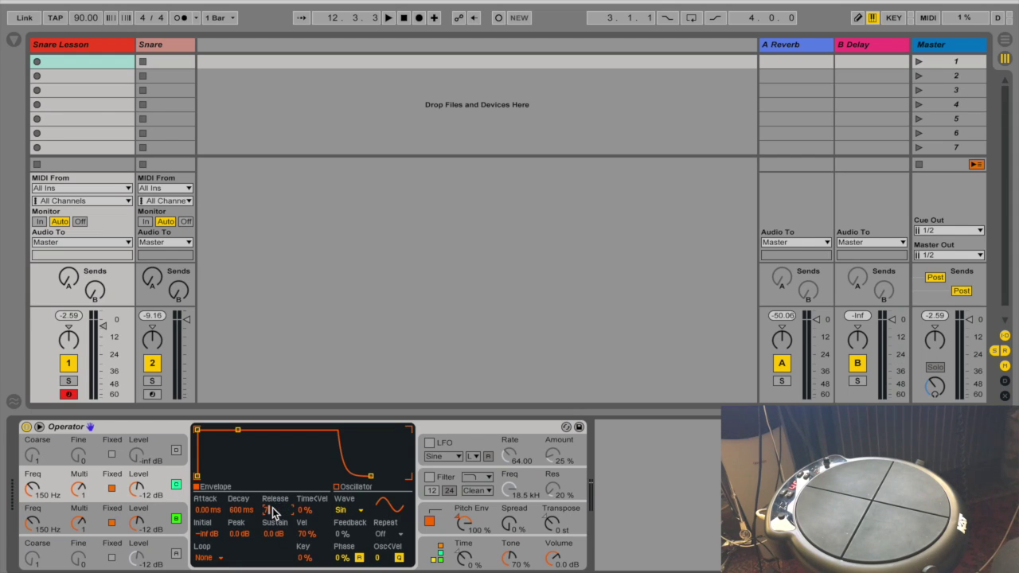
{"action": "key", "text": "Return"}
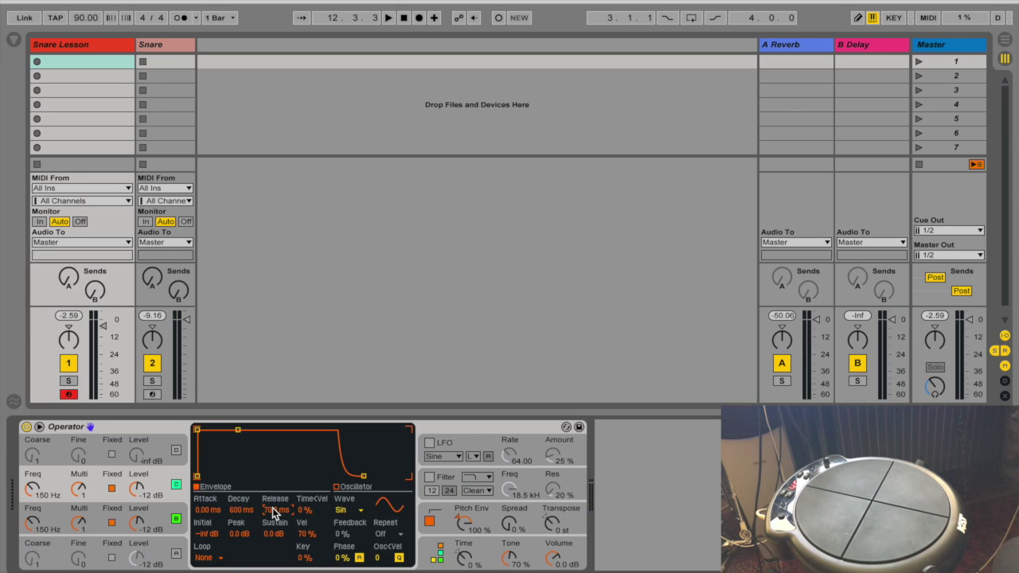
{"action": "left_click", "coordinate": [142, 498]}
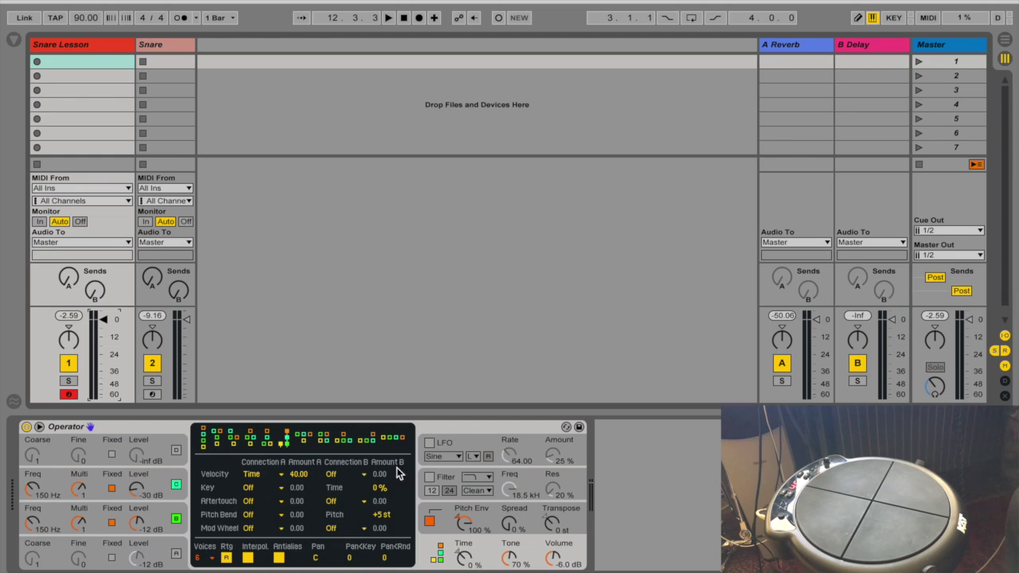
Step: Switch on oscillator D with the Noise White waveform and raise its level to -25 dB
{"action": "left_click", "coordinate": [177, 443]}
{"action": "left_click", "coordinate": [176, 450]}
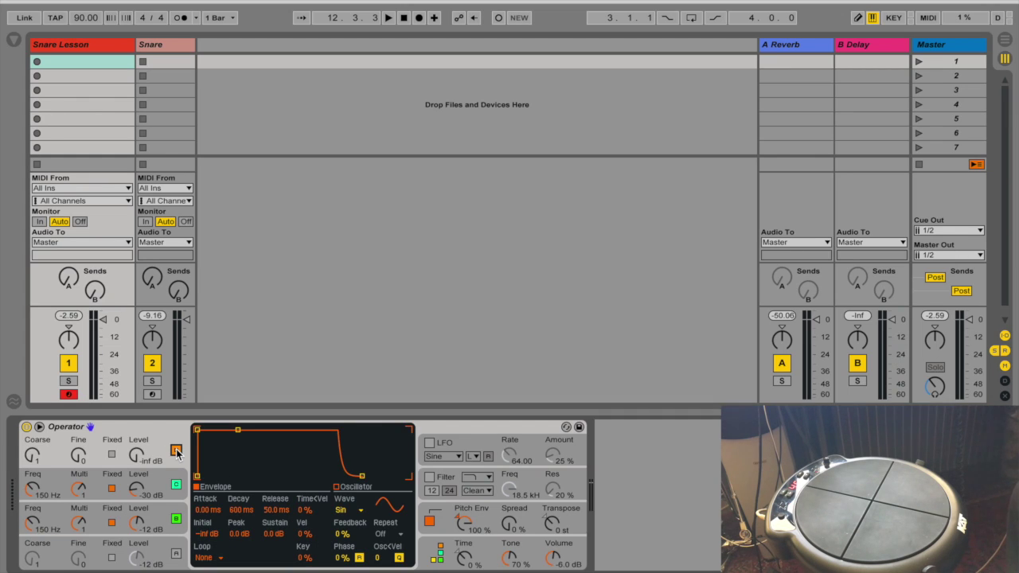
{"action": "left_click", "coordinate": [156, 455]}
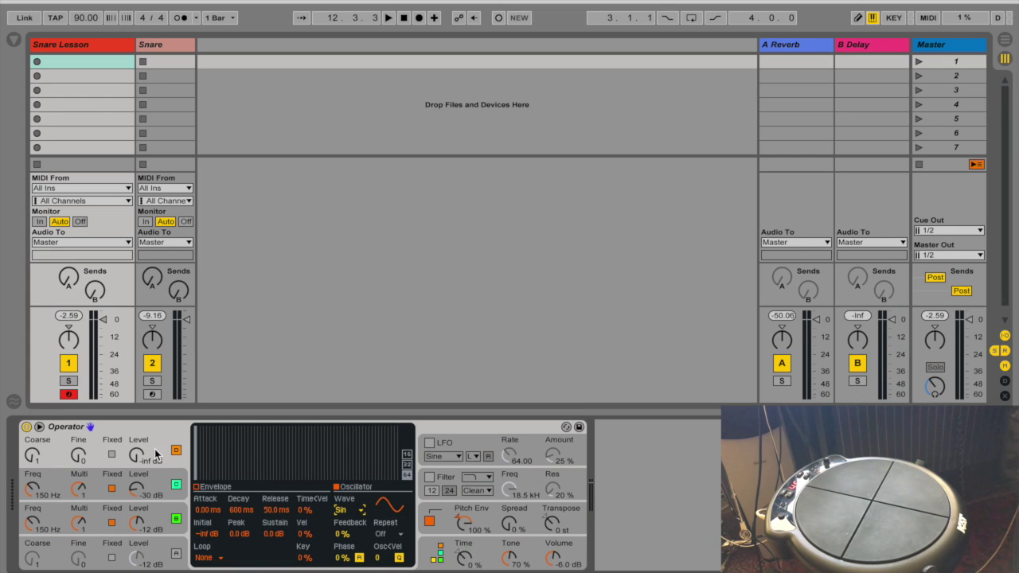
{"action": "left_click", "coordinate": [356, 511]}
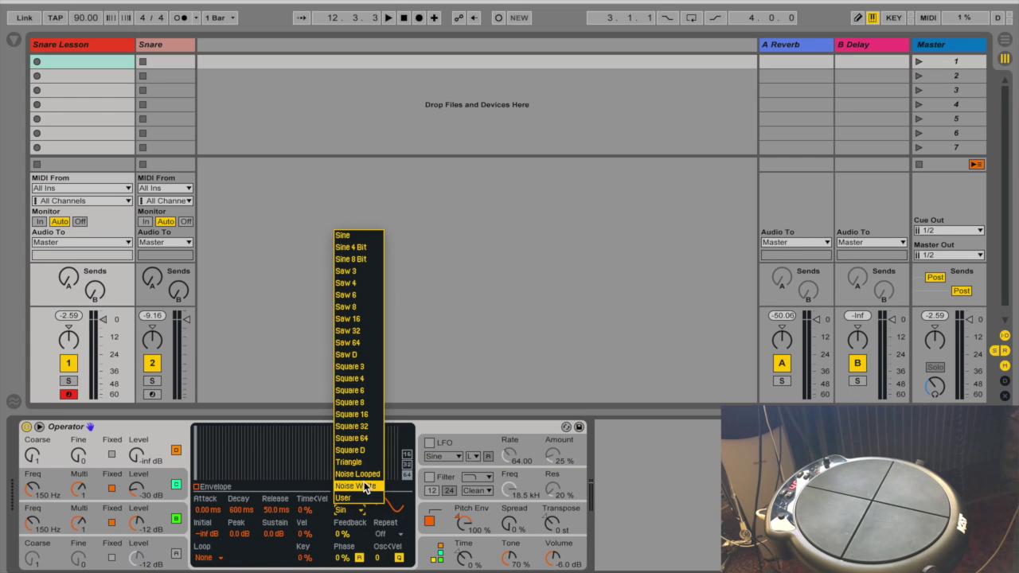
{"action": "left_click", "coordinate": [366, 487]}
{"action": "left_click_drag", "start_coordinate": [137, 455], "coordinate": [137, 438]}
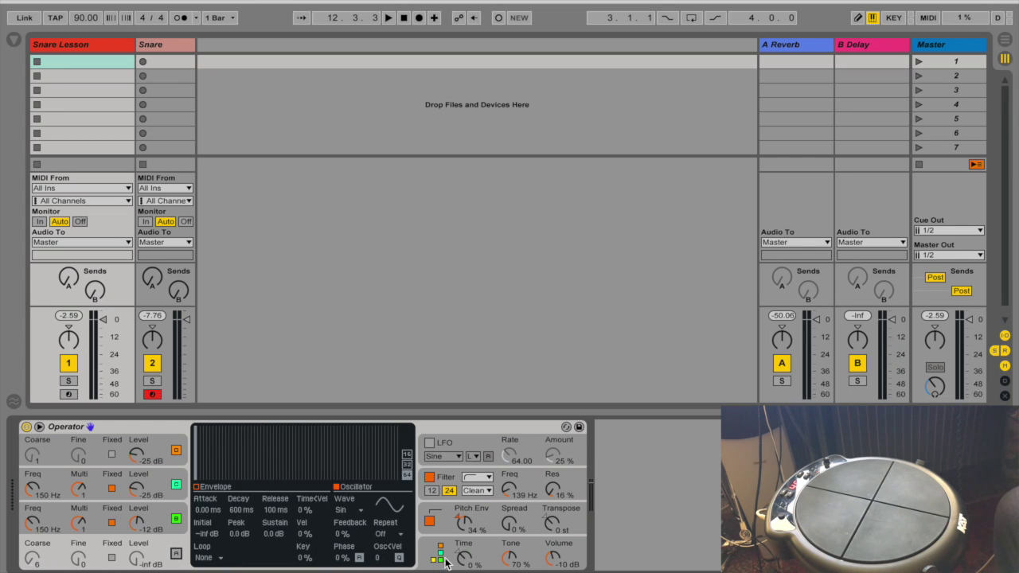
Step: Switch on oscillator A and set its waveform to Noise Looped
{"action": "left_click", "coordinate": [176, 553]}
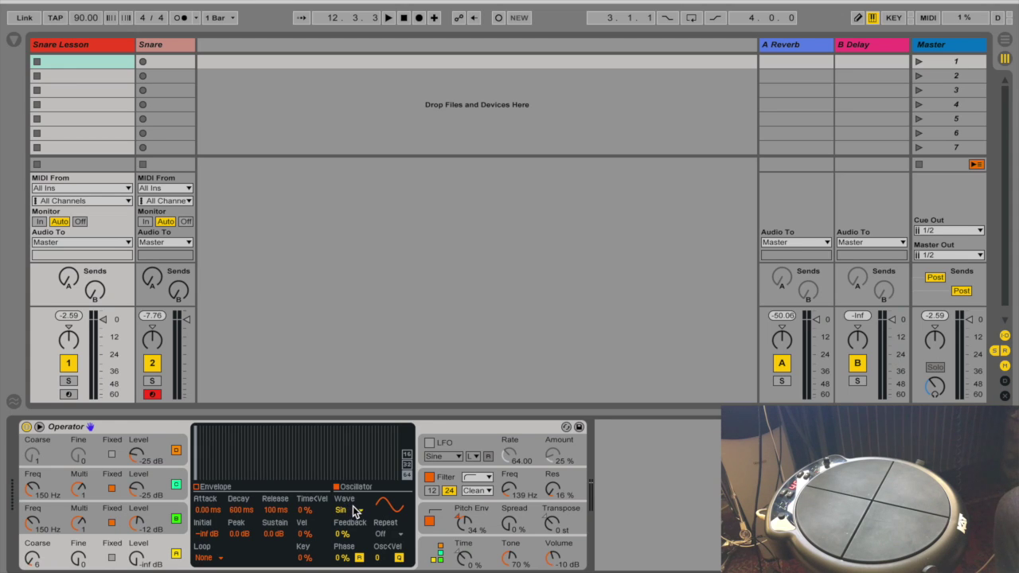
{"action": "left_click", "coordinate": [354, 511]}
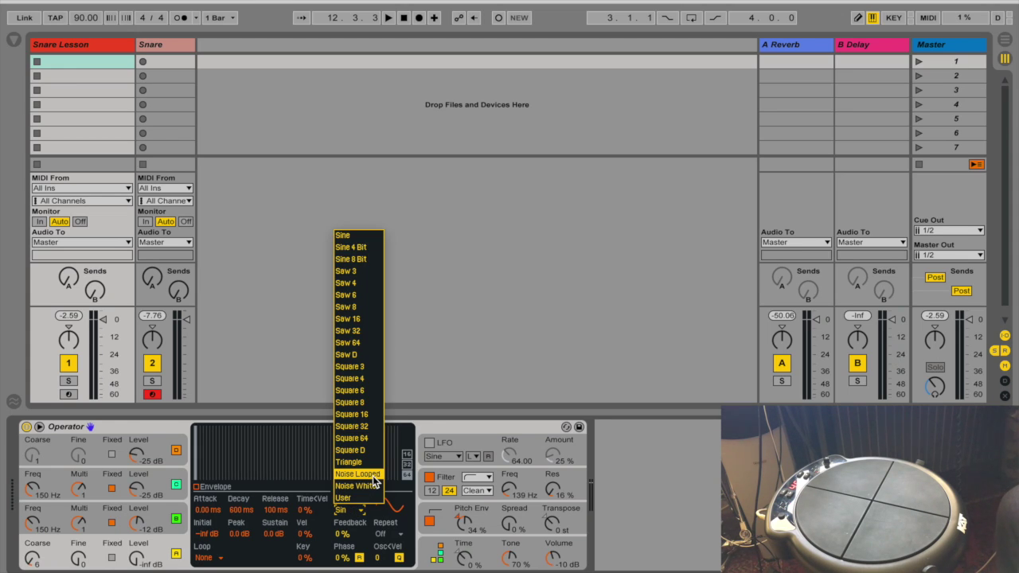
{"action": "left_click", "coordinate": [359, 475]}
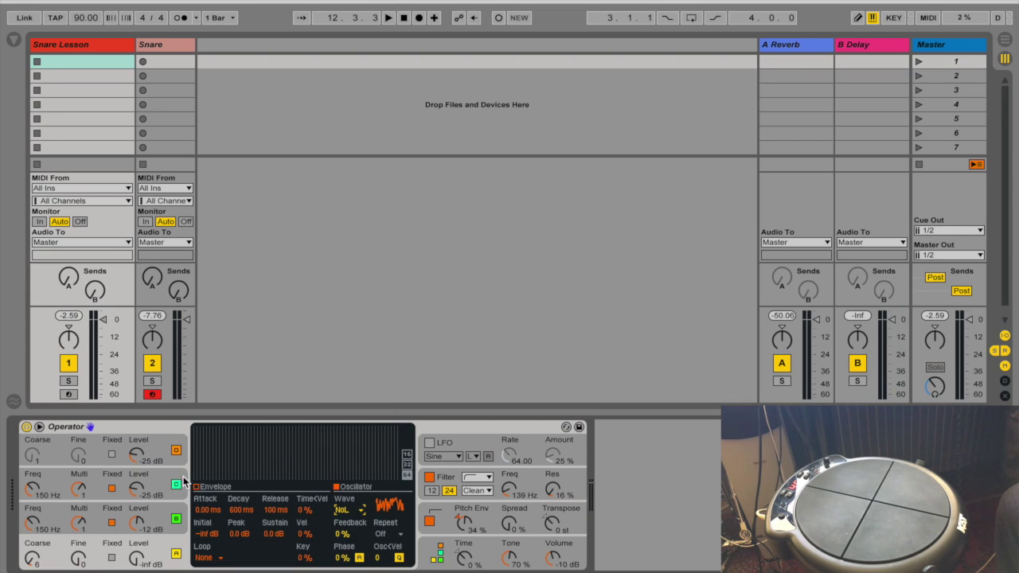
Step: Set oscillator A's envelope release to 140 ms
{"action": "left_click", "coordinate": [217, 495]}
{"action": "left_click", "coordinate": [268, 512]}
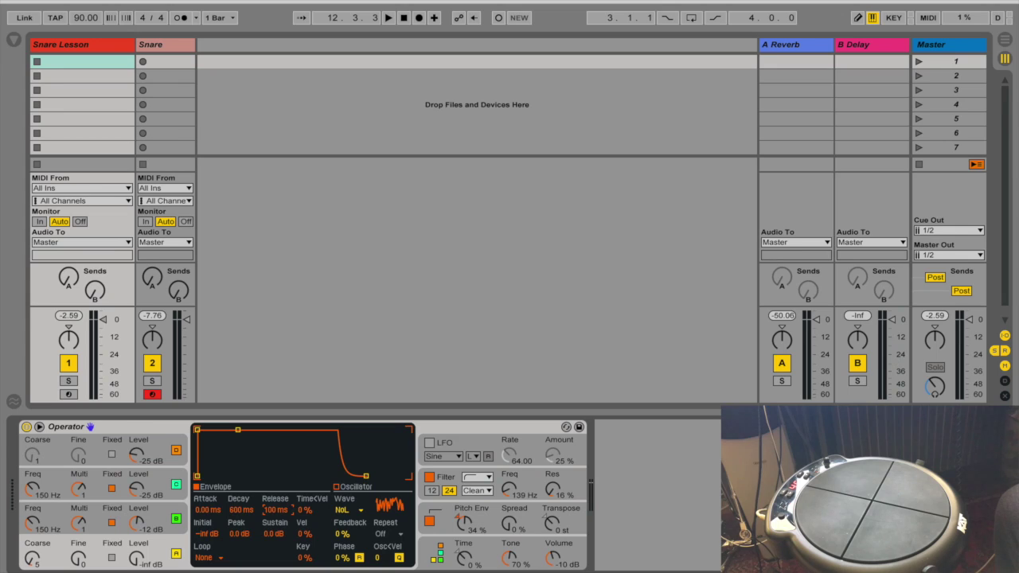
{"action": "left_click_drag", "start_coordinate": [267, 513], "coordinate": [271, 514]}
{"action": "type", "text": "1"}
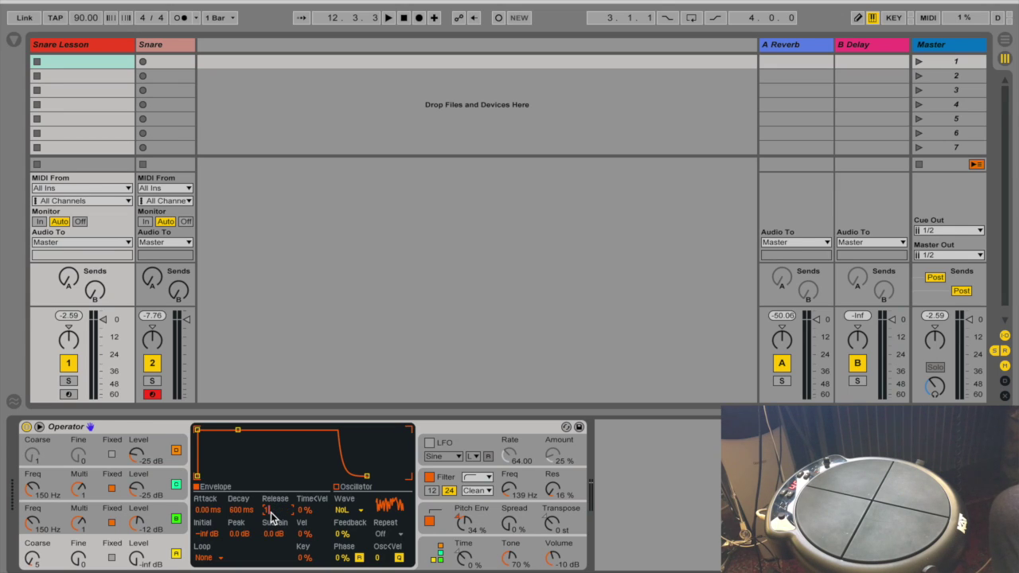
{"action": "type", "text": "40"}
{"action": "key", "text": "Return"}
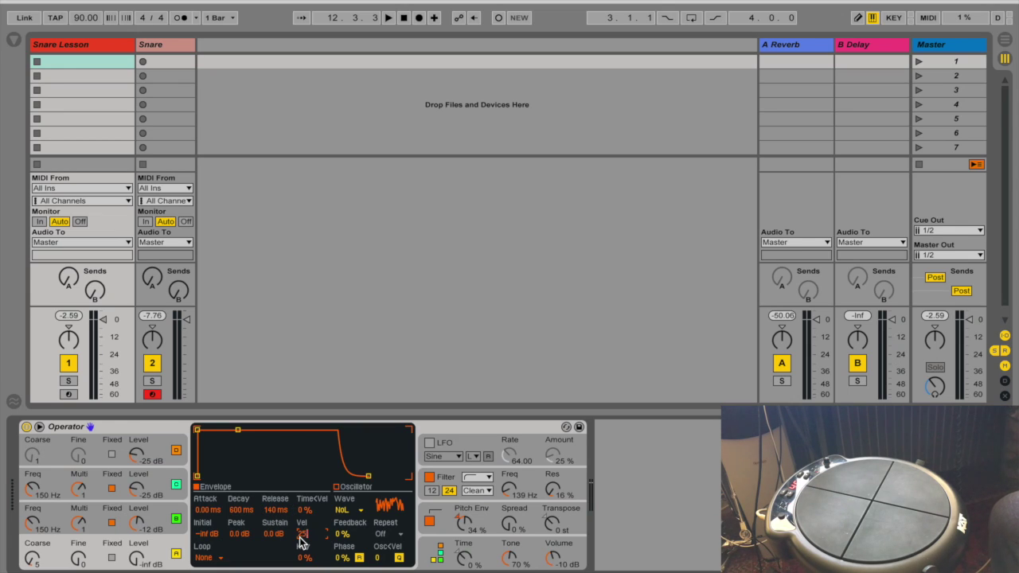
Step: Review the pitch envelope settings and lengthen oscillator A's envelope release to 189 ms
{"action": "left_click", "coordinate": [474, 527]}
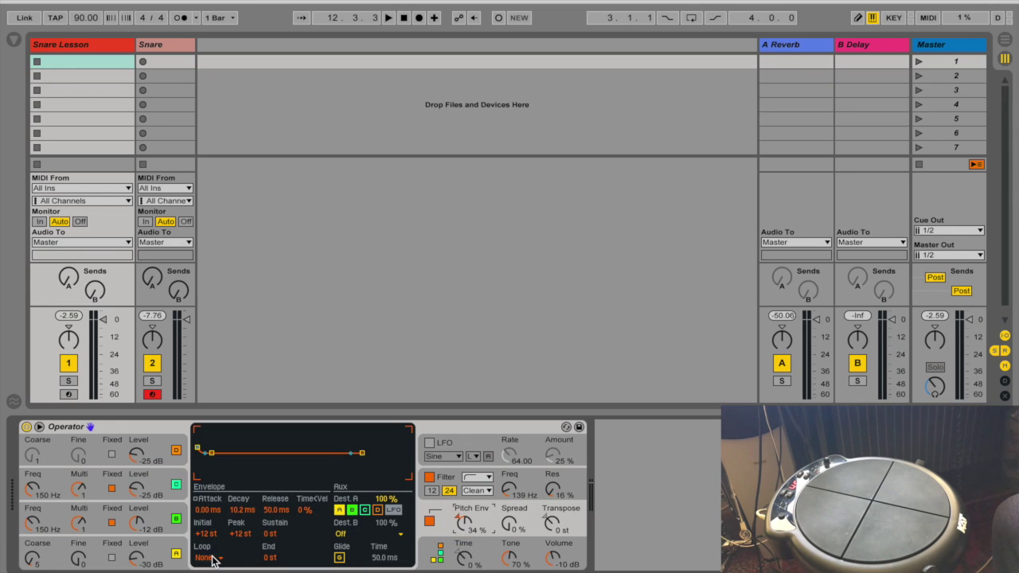
{"action": "left_click", "coordinate": [169, 550]}
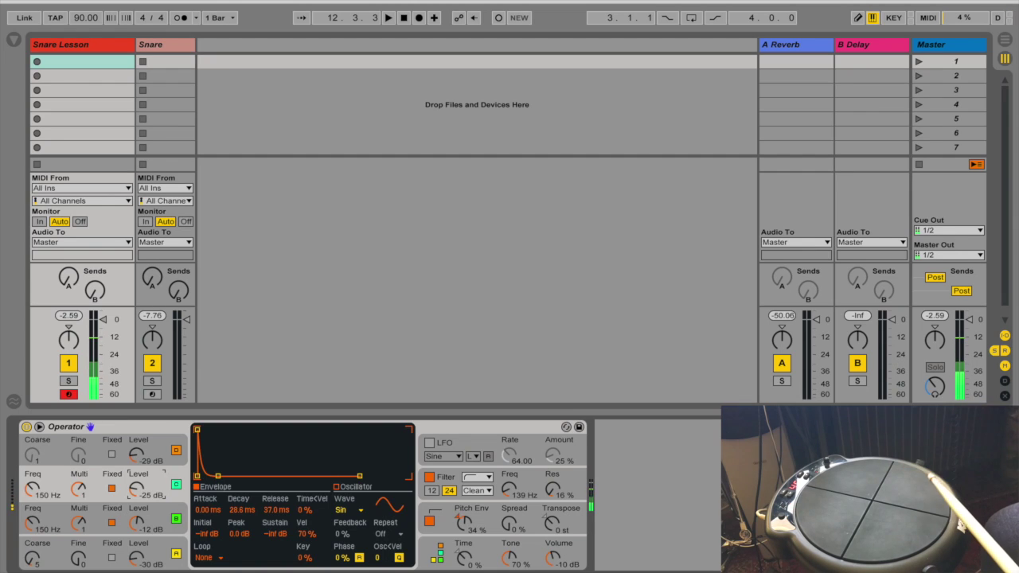
{"action": "left_click", "coordinate": [160, 549]}
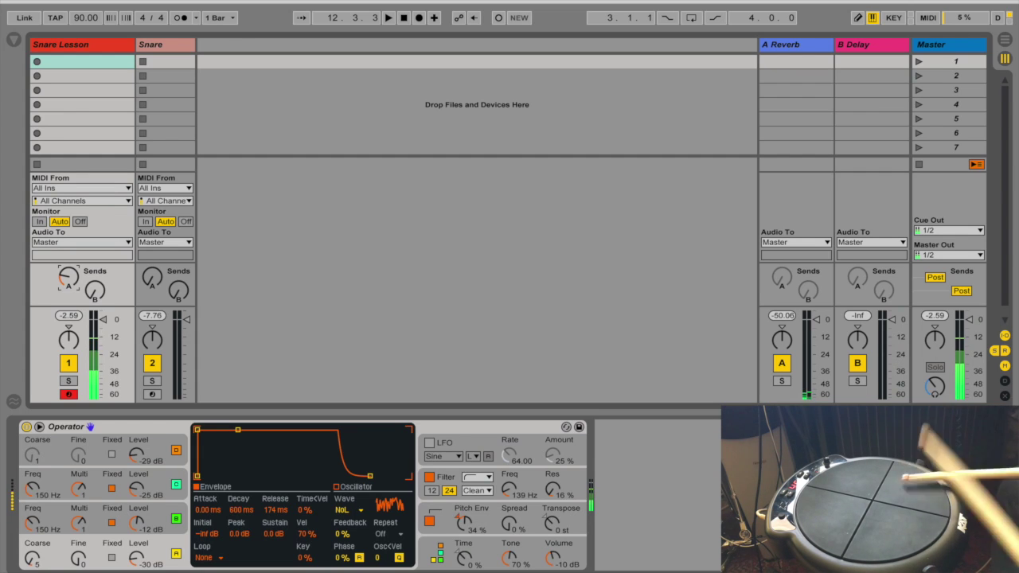
{"action": "left_click_drag", "start_coordinate": [275, 510], "coordinate": [277, 517]}
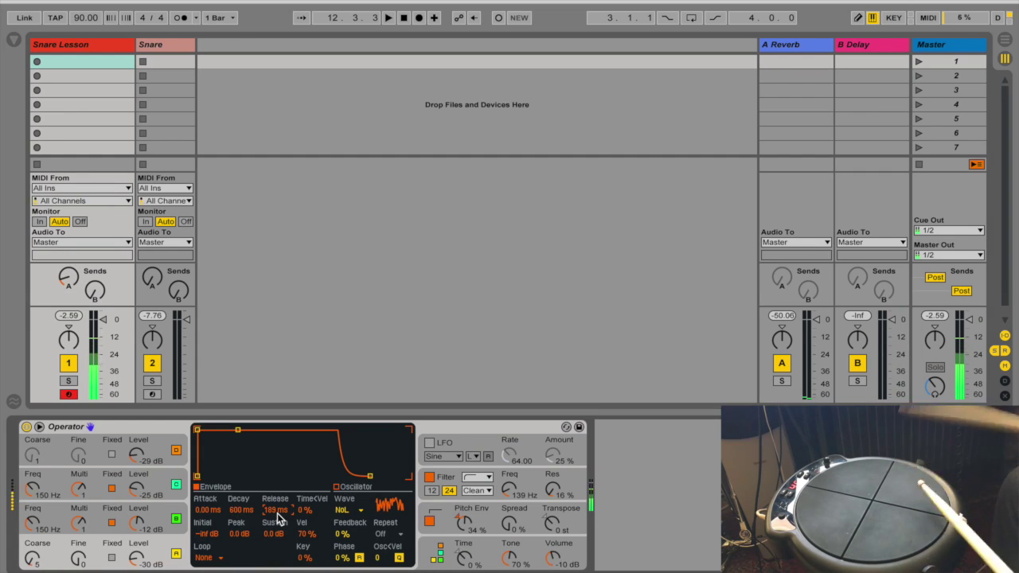